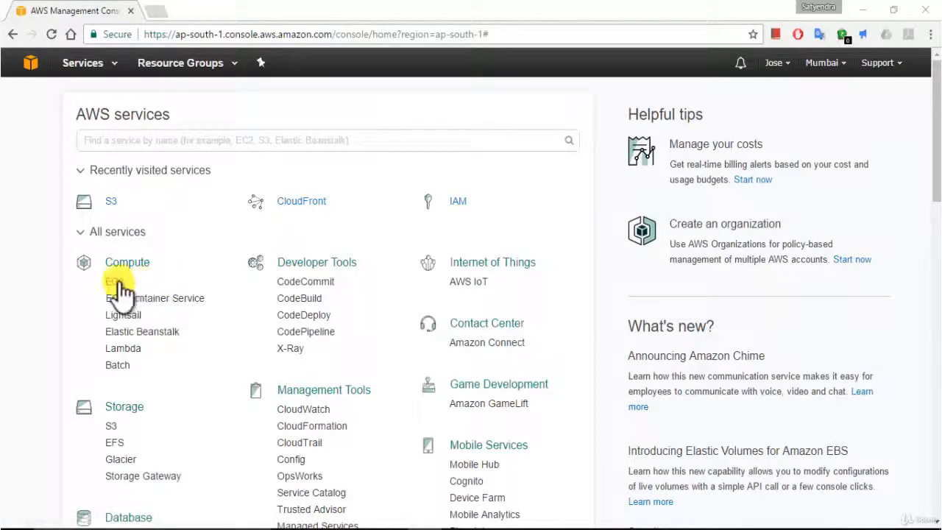
Open the EC2 service and start launching a new instance.
{"action": "left_click", "coordinate": [114, 282]}
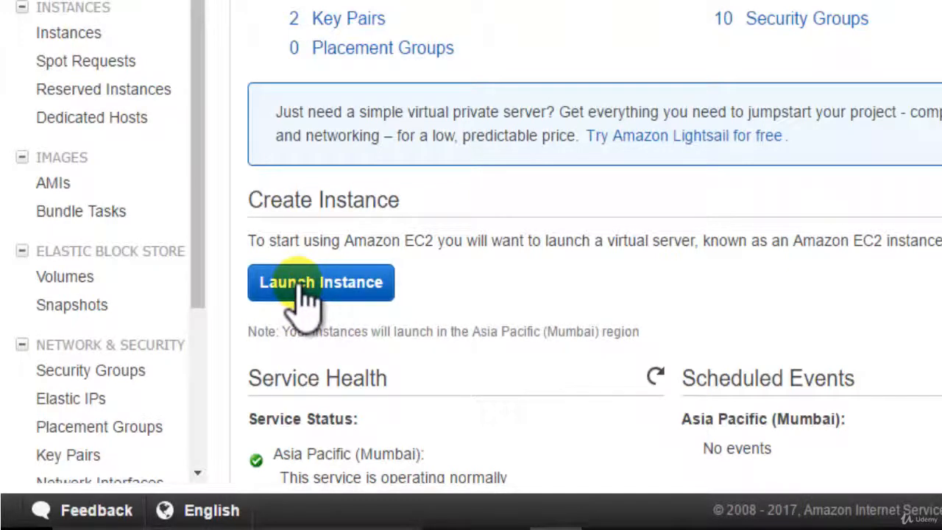
{"action": "left_click", "coordinate": [300, 290]}
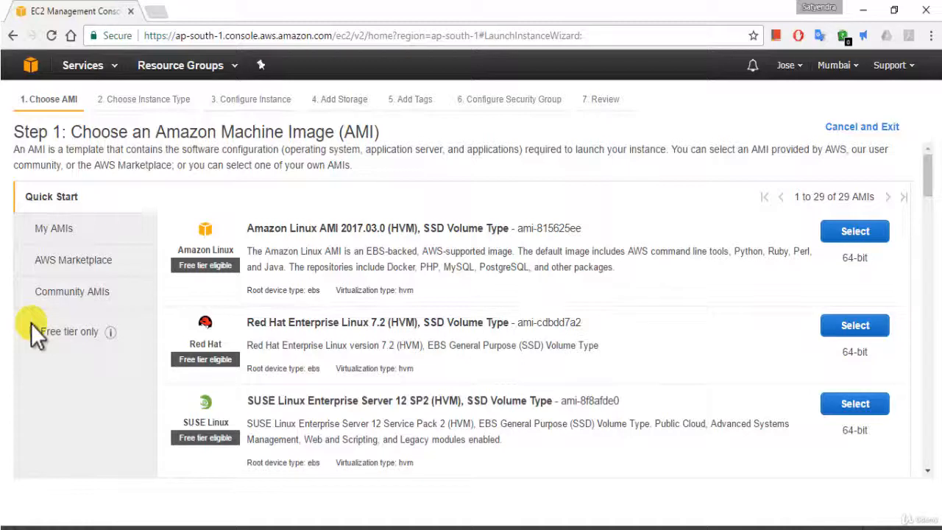
Examine the My AMIs, AWS Marketplace and Community AMIs categories, including the community filters for operating system, architecture and root device type.
{"action": "left_click", "coordinate": [61, 232]}
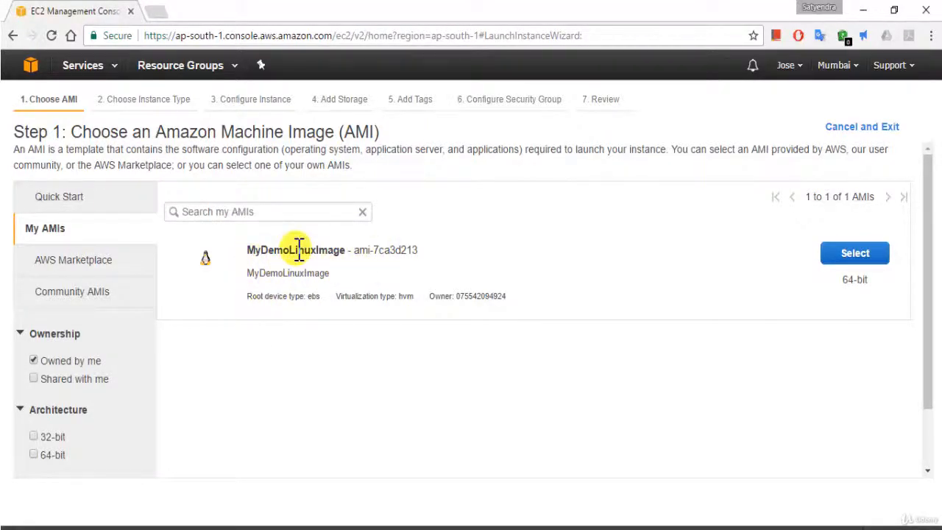
{"action": "left_click", "coordinate": [63, 262]}
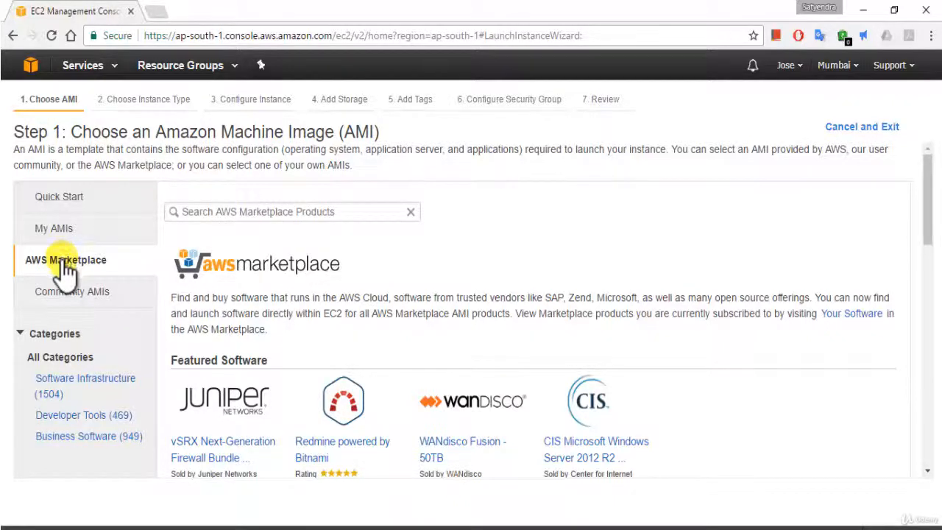
{"action": "left_click", "coordinate": [68, 300]}
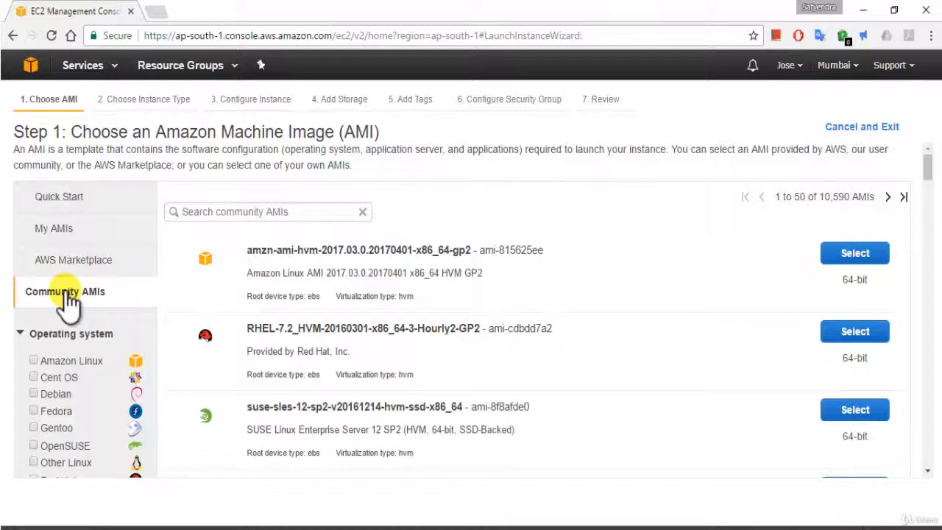
{"action": "left_click", "coordinate": [22, 335]}
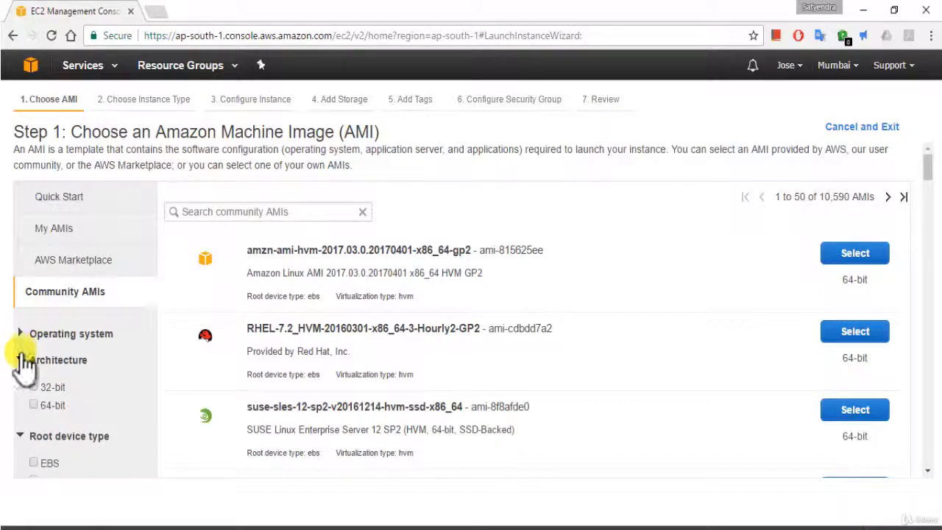
{"action": "left_click_drag", "start_coordinate": [927, 162], "coordinate": [931, 184]}
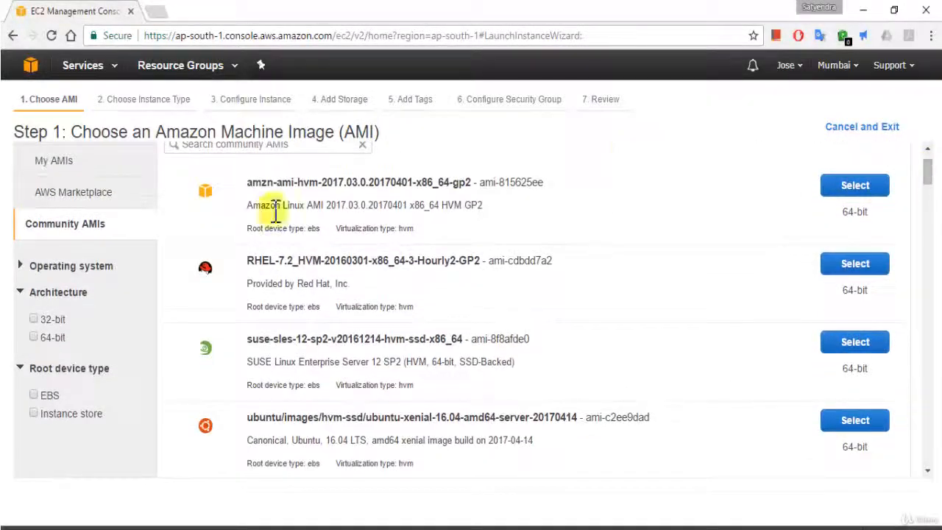
{"action": "left_click", "coordinate": [22, 268]}
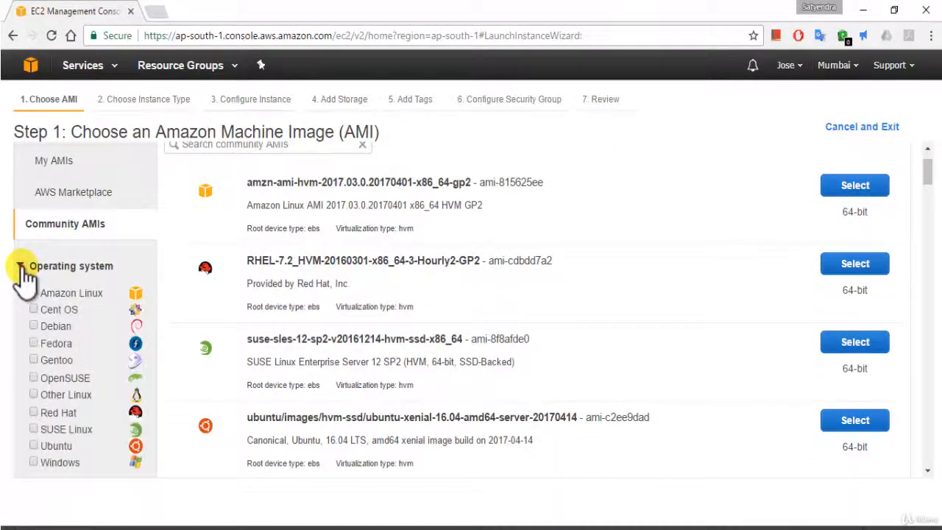
{"action": "left_click", "coordinate": [21, 268]}
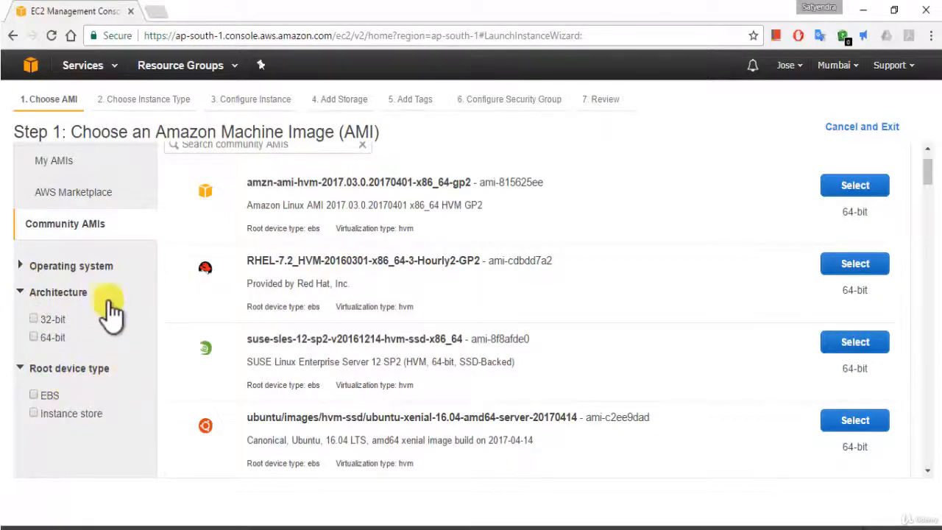
{"action": "left_click", "coordinate": [20, 368]}
{"action": "left_click", "coordinate": [20, 368]}
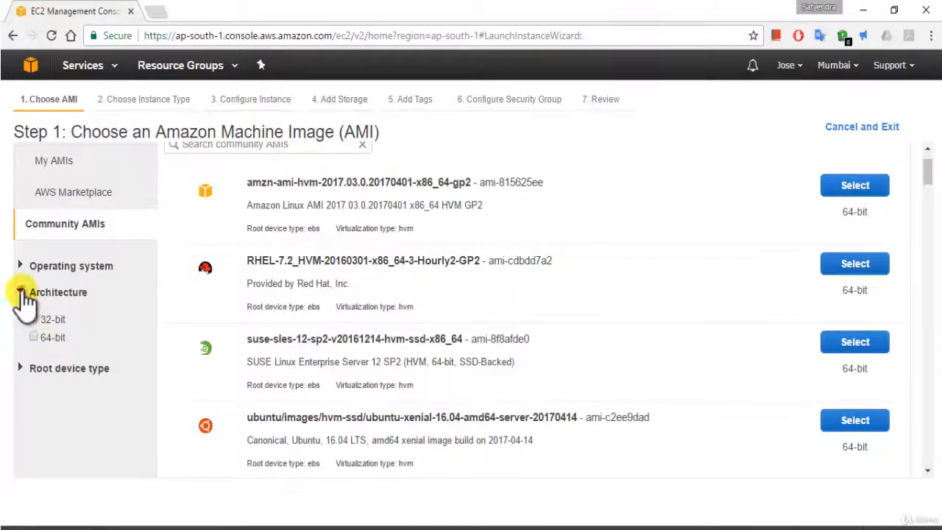
{"action": "left_click", "coordinate": [21, 292]}
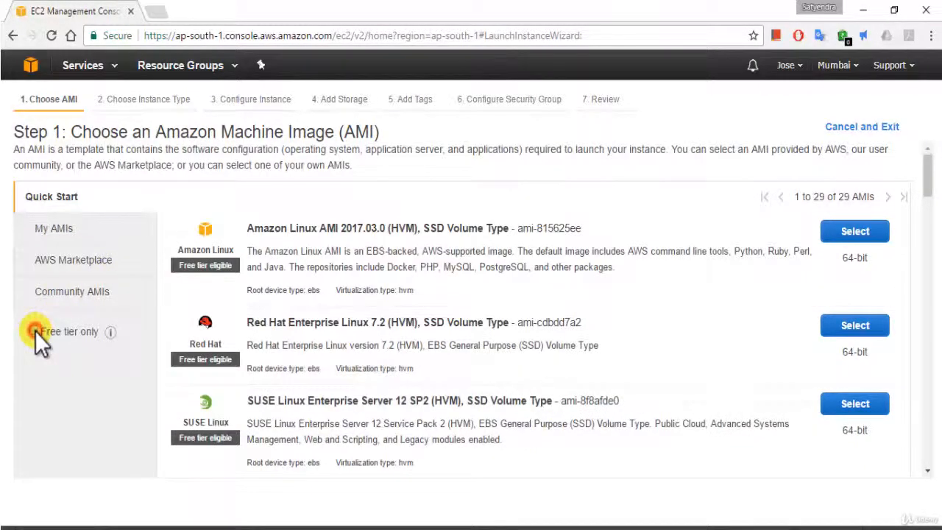
Limit the Quick Start images to free tier only and select Microsoft Windows Server 2012 R2 Base.
{"action": "left_click", "coordinate": [34, 331]}
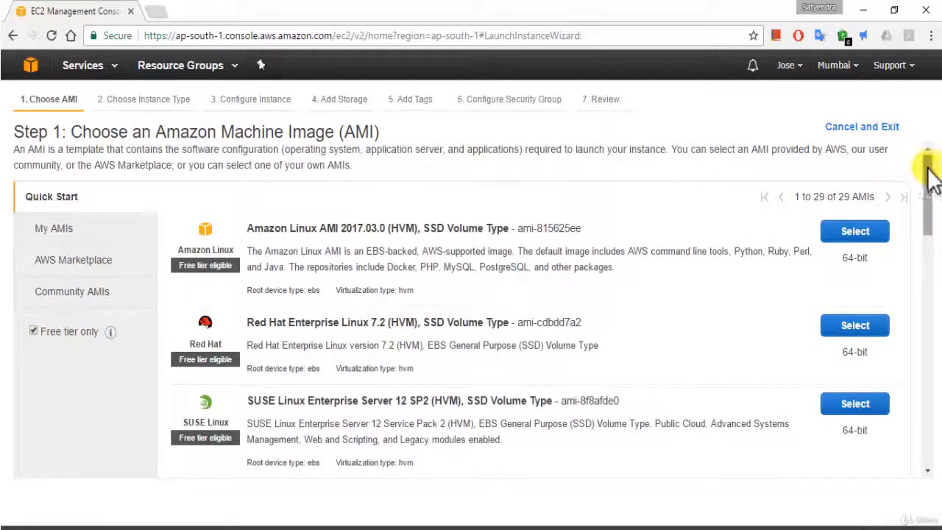
{"action": "left_click_drag", "start_coordinate": [925, 170], "coordinate": [932, 344]}
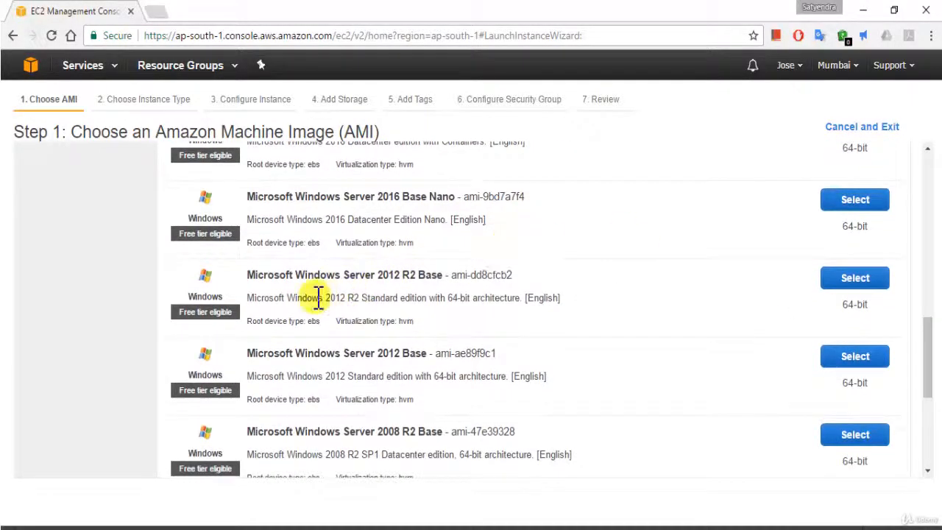
{"action": "left_click", "coordinate": [851, 293]}
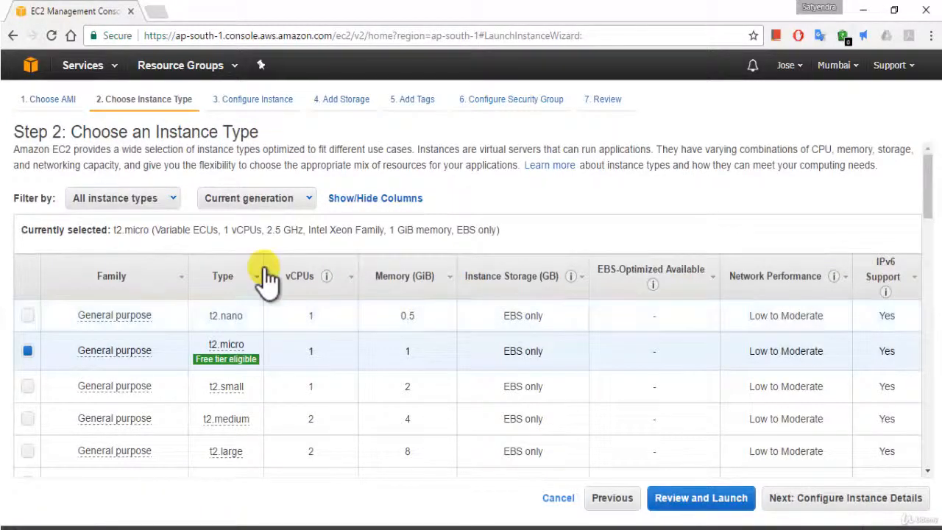
Review the available filter choices for instance type and generation.
{"action": "left_click", "coordinate": [157, 209]}
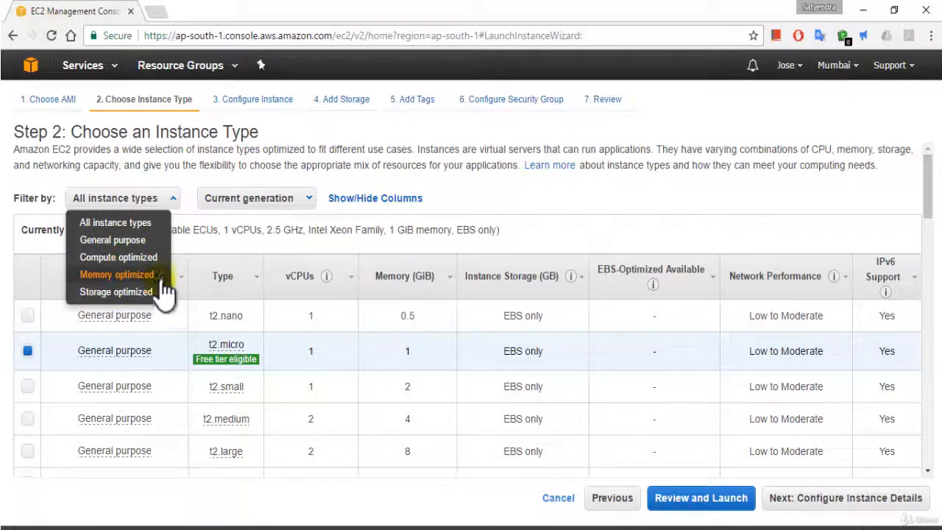
{"action": "left_click", "coordinate": [261, 209]}
{"action": "left_click", "coordinate": [265, 206]}
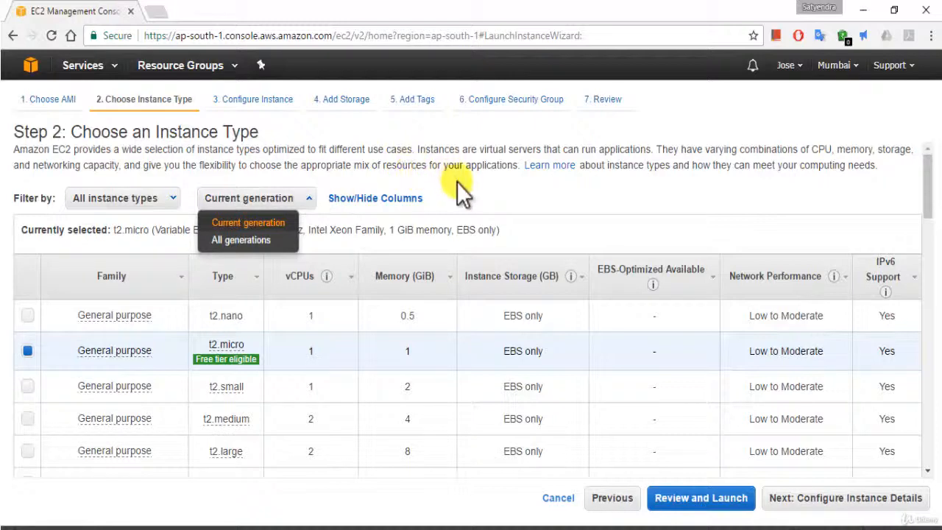
{"action": "left_click", "coordinate": [543, 218]}
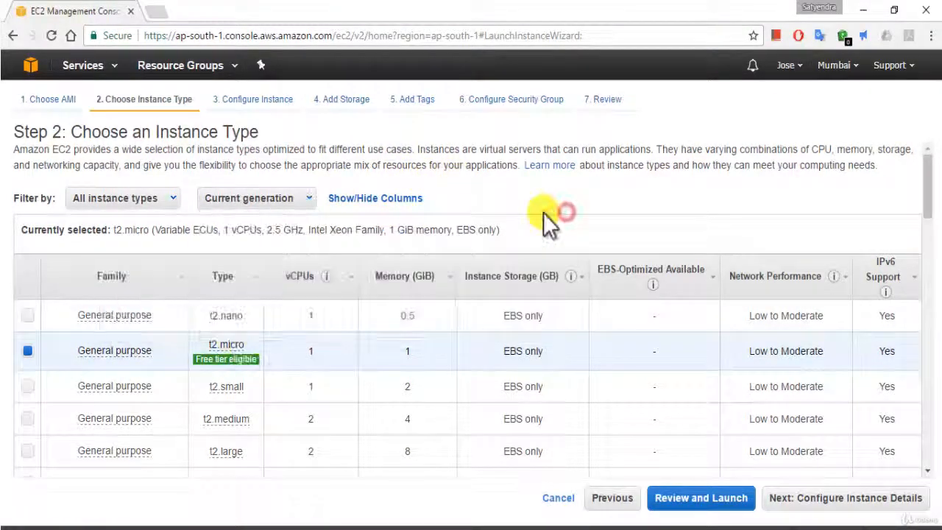
Keep the free-tier-eligible t2.micro instance type and continue to the instance details.
{"action": "mouse_move", "coordinate": [82, 345]}
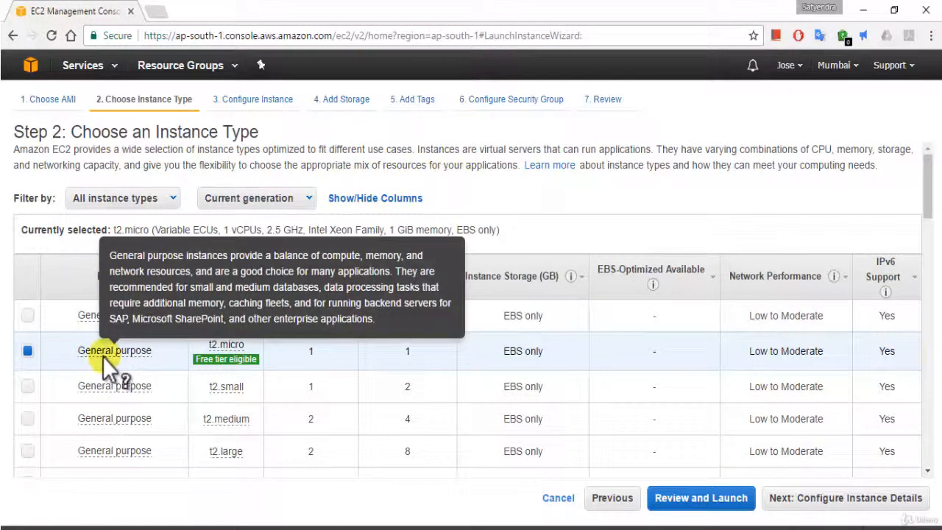
{"action": "left_click", "coordinate": [103, 357]}
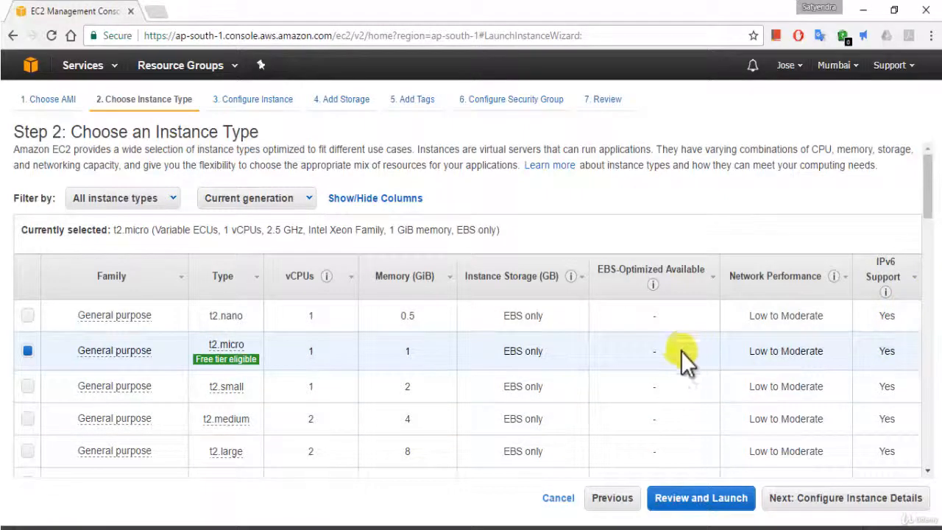
{"action": "left_click", "coordinate": [854, 508]}
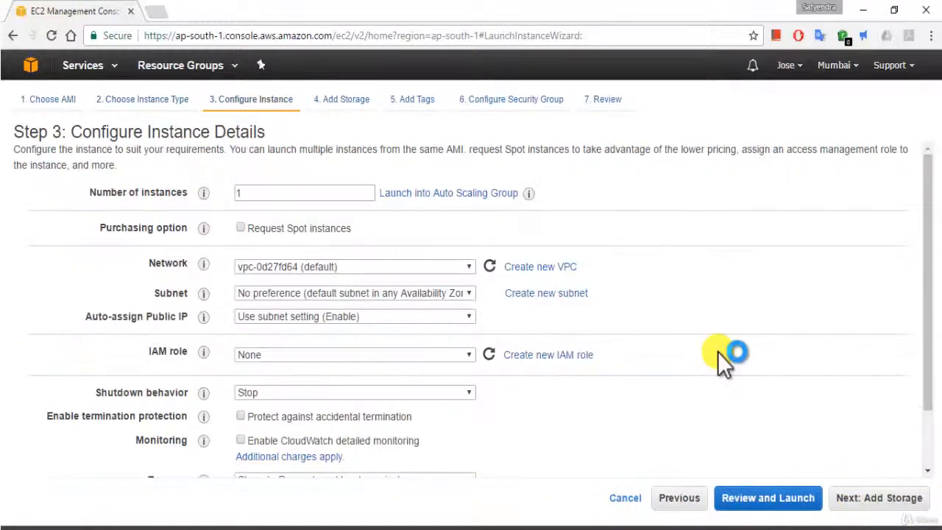
Keep the number of instances at 1.
{"action": "left_click", "coordinate": [254, 193]}
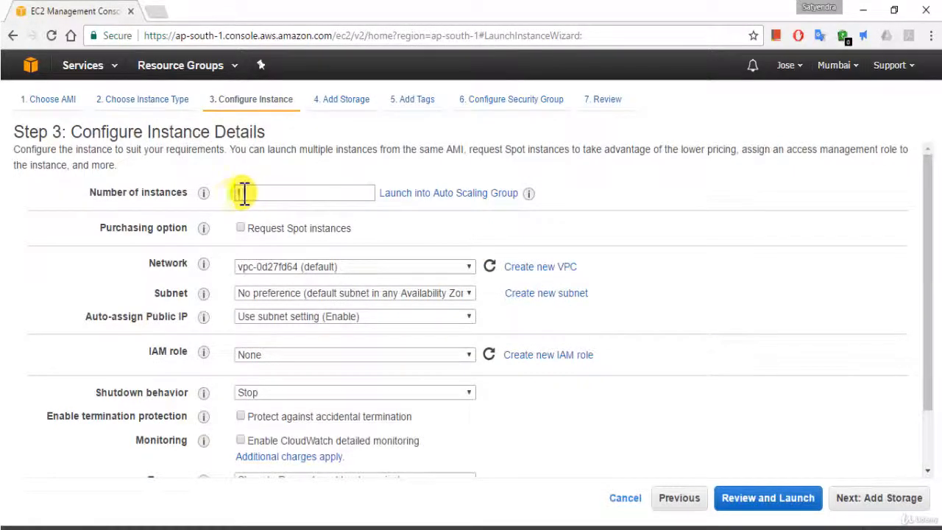
{"action": "double_click", "coordinate": [245, 195]}
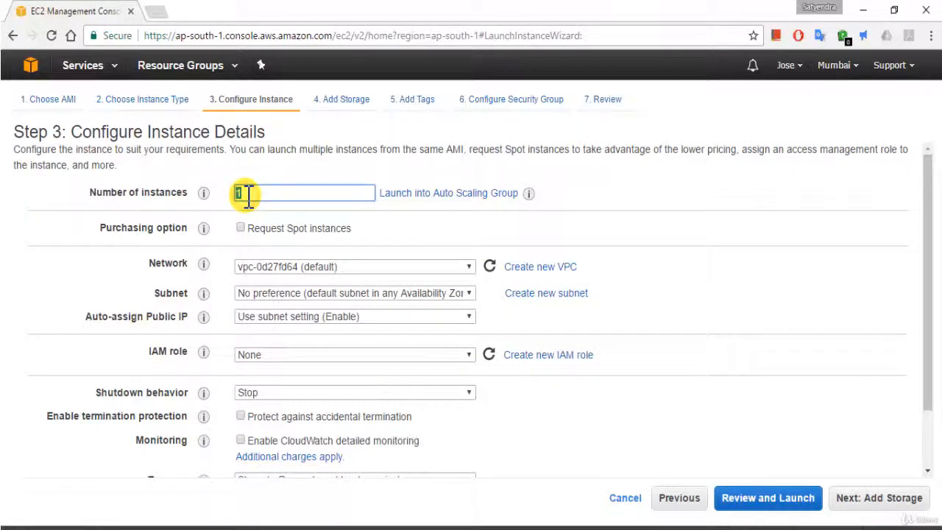
{"action": "left_click", "coordinate": [247, 195]}
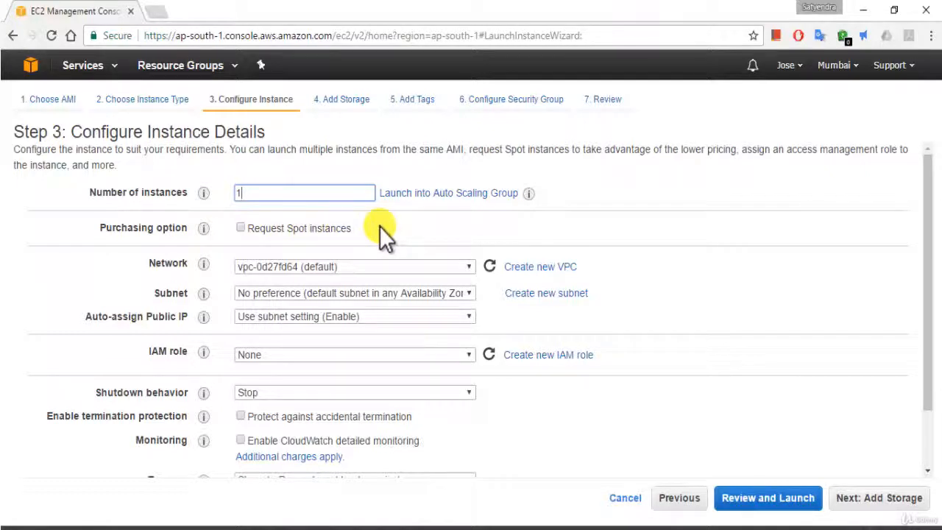
Place the instance in the default VPC and choose the default subnet in ap-south-1a.
{"action": "left_click", "coordinate": [376, 266]}
{"action": "left_click", "coordinate": [372, 279]}
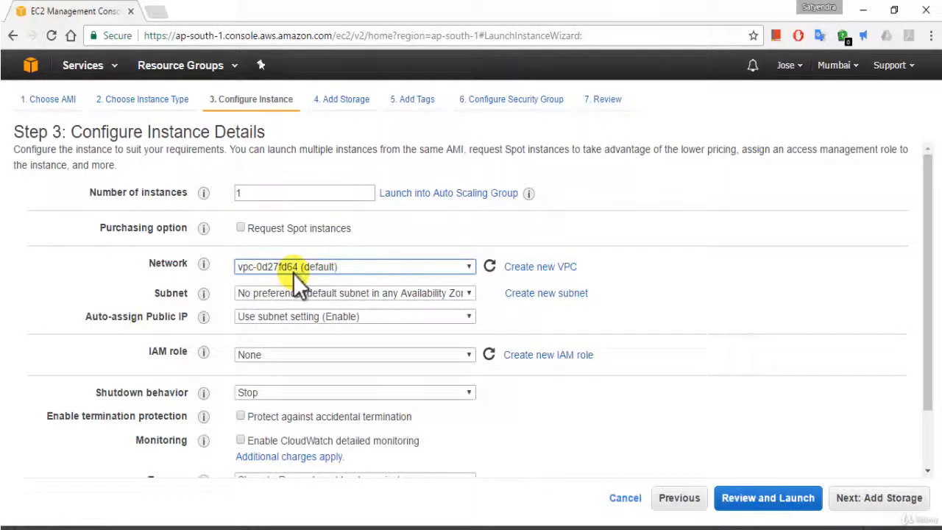
{"action": "left_click", "coordinate": [295, 292]}
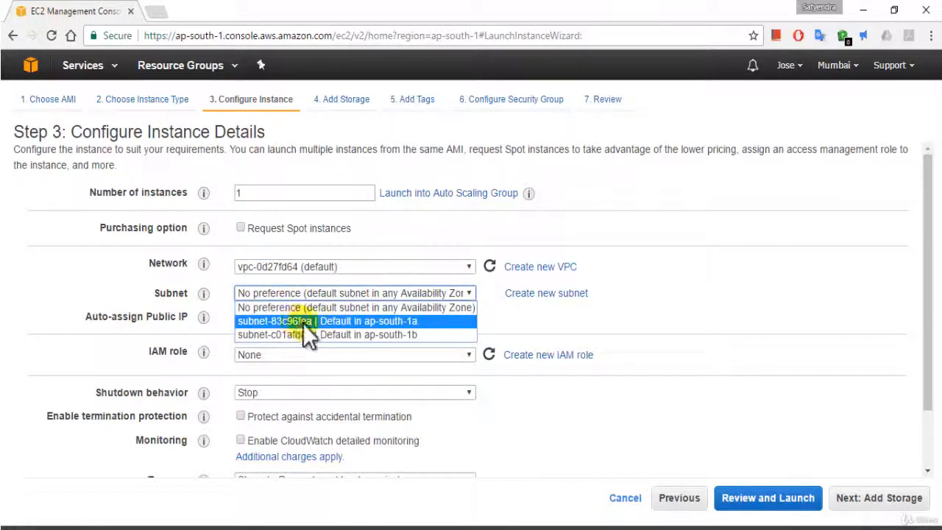
{"action": "left_click", "coordinate": [303, 322]}
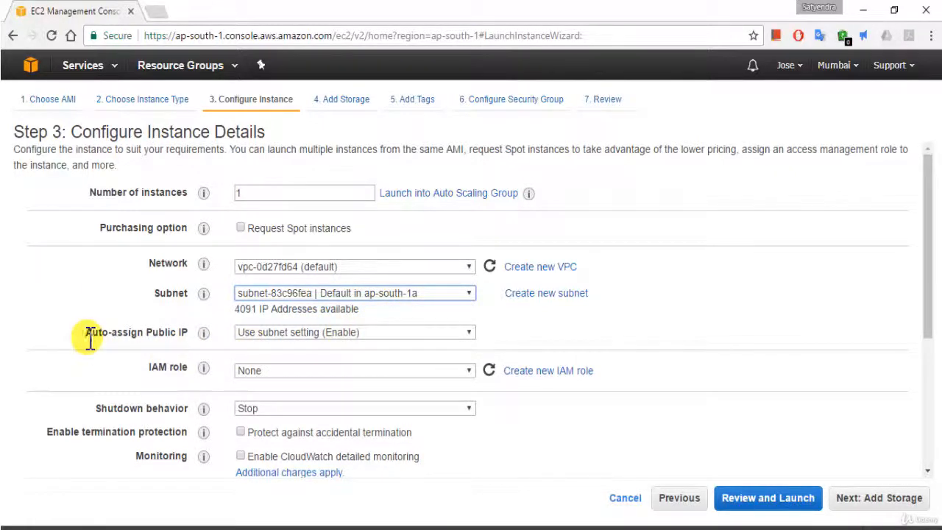
Try Enable for Auto-assign Public IP, then restore Use subnet setting (Enable).
{"action": "left_click", "coordinate": [273, 333]}
{"action": "left_click", "coordinate": [696, 312]}
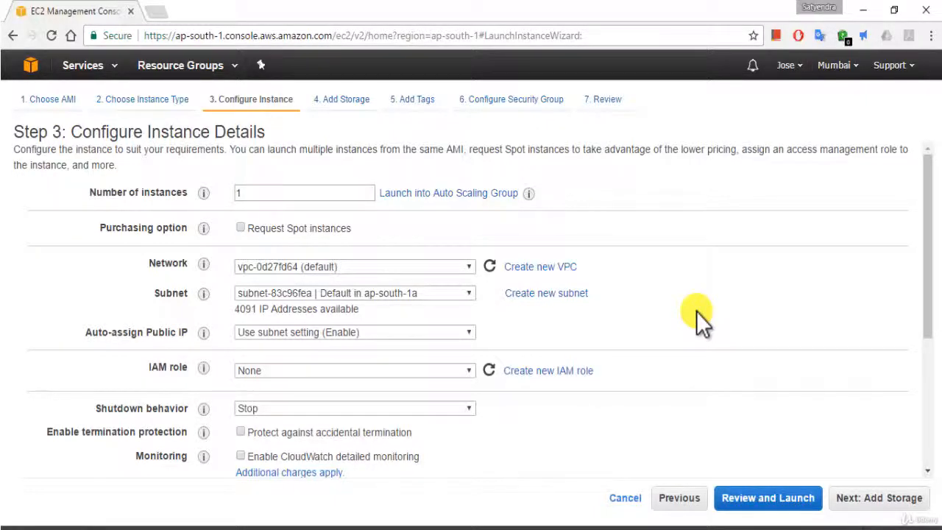
{"action": "left_click", "coordinate": [281, 335]}
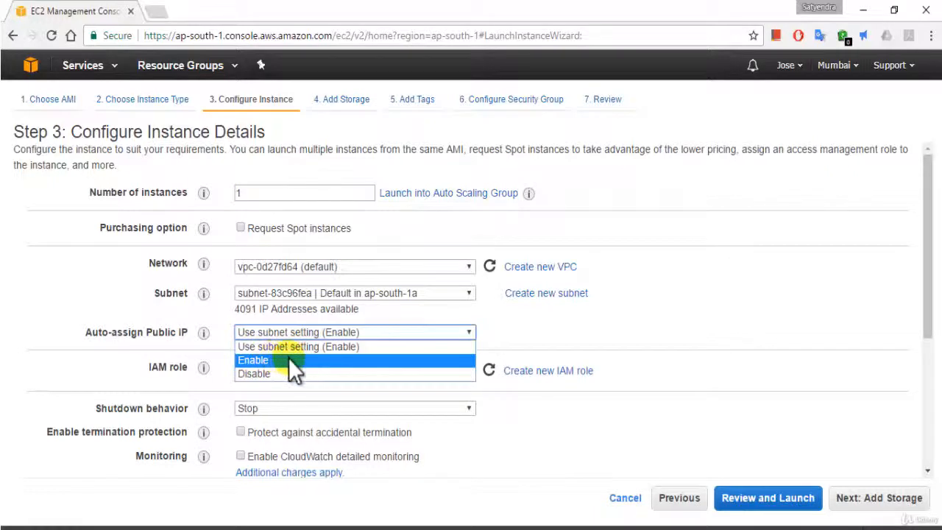
{"action": "left_click", "coordinate": [288, 359]}
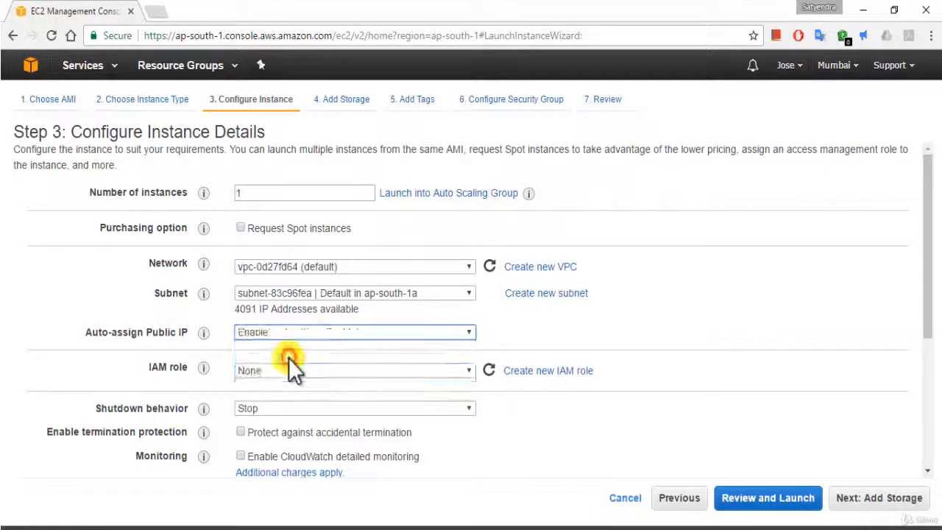
{"action": "left_click", "coordinate": [444, 333]}
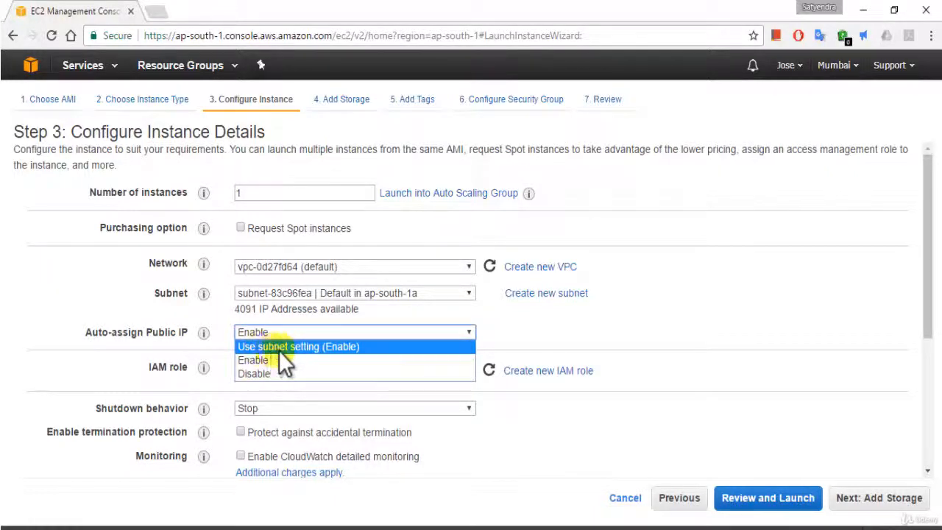
{"action": "left_click", "coordinate": [326, 348]}
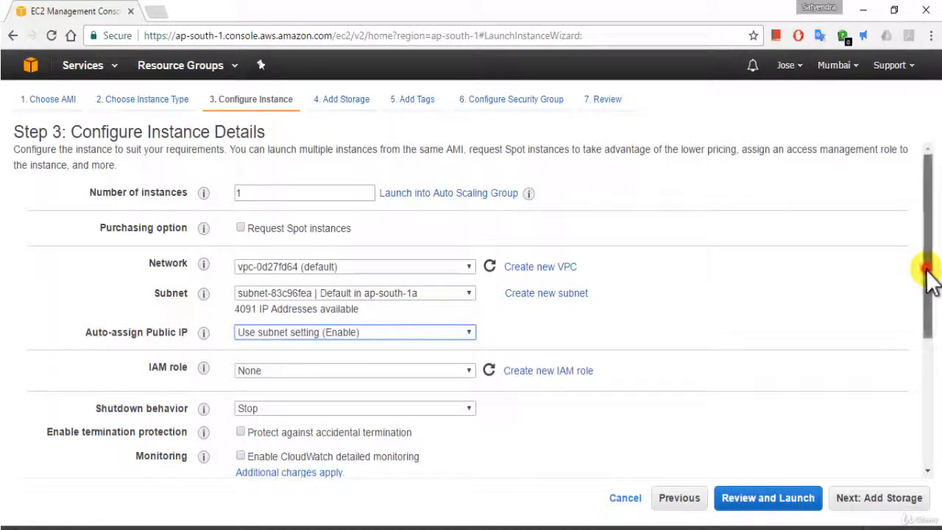
Keep the shutdown behavior at Stop and leave protection against accidental termination turned off.
{"action": "left_click_drag", "start_coordinate": [931, 276], "coordinate": [929, 318]}
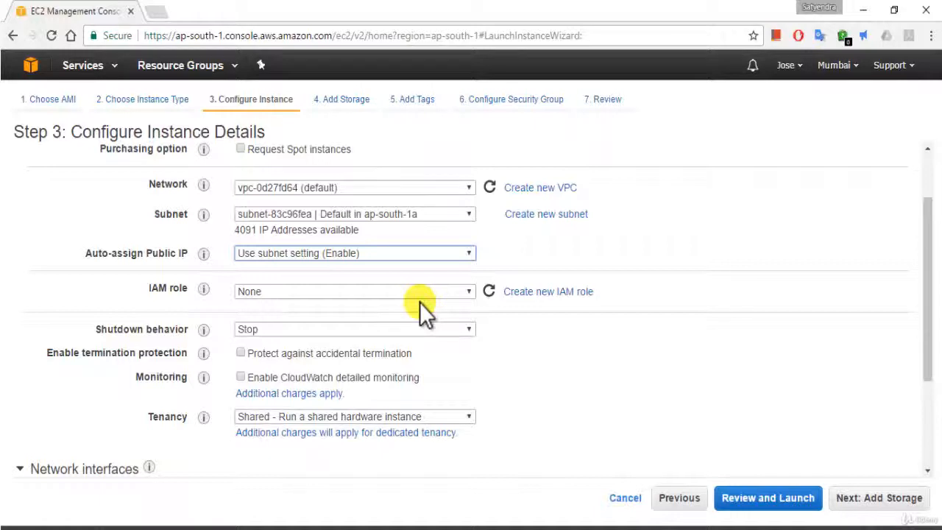
{"action": "left_click", "coordinate": [325, 333]}
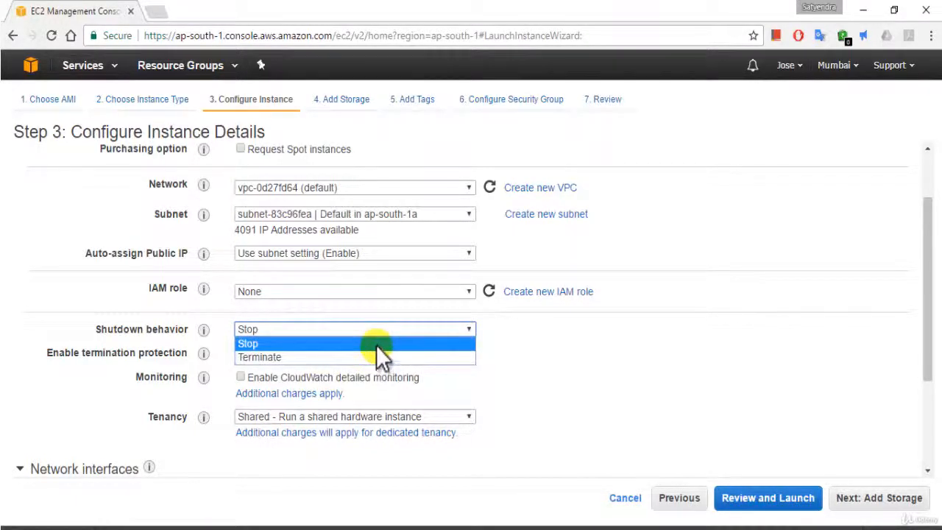
{"action": "left_click", "coordinate": [376, 345]}
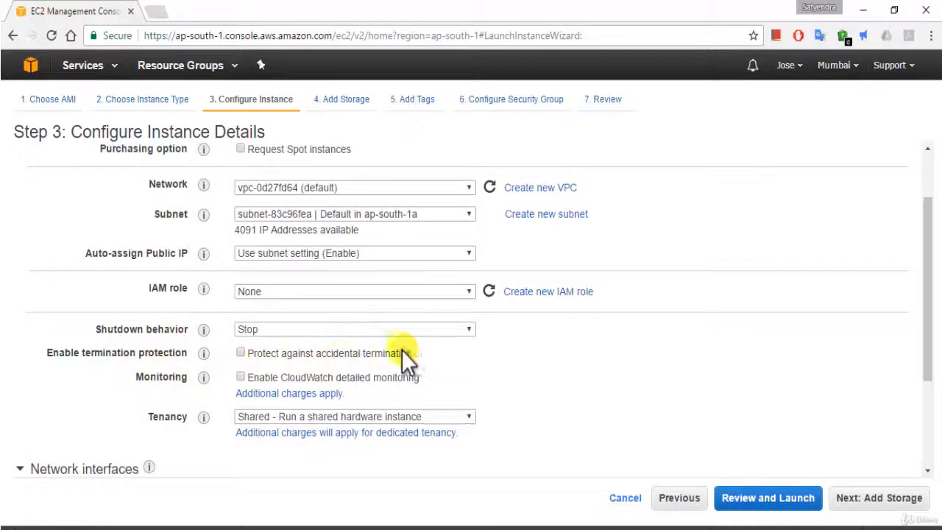
{"action": "left_click", "coordinate": [241, 353]}
{"action": "left_click", "coordinate": [240, 353]}
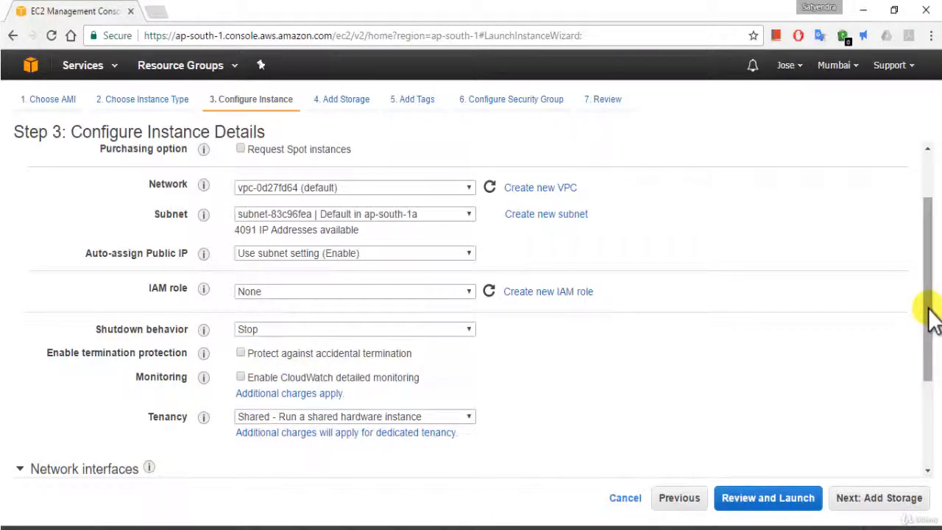
Check the tenancy options and keep Shared - Run a shared hardware instance.
{"action": "left_click_drag", "start_coordinate": [930, 318], "coordinate": [929, 343]}
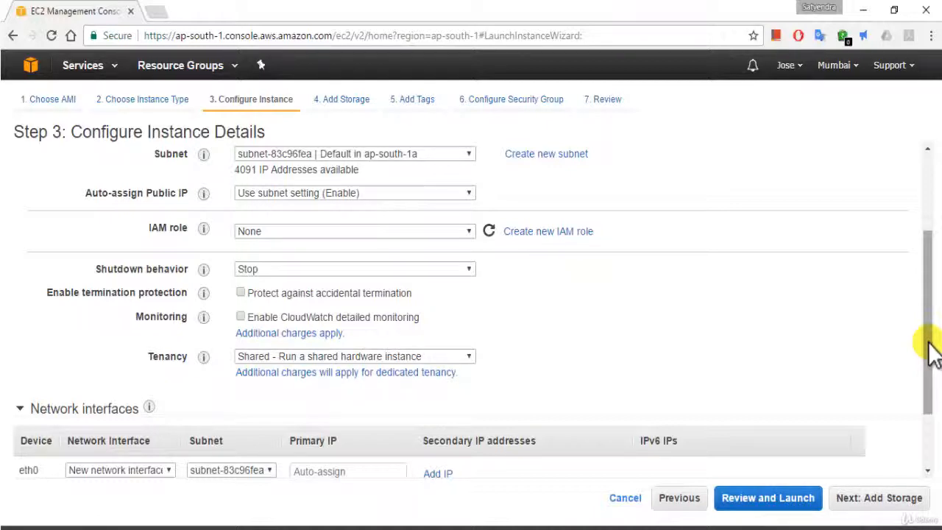
{"action": "left_click", "coordinate": [388, 360]}
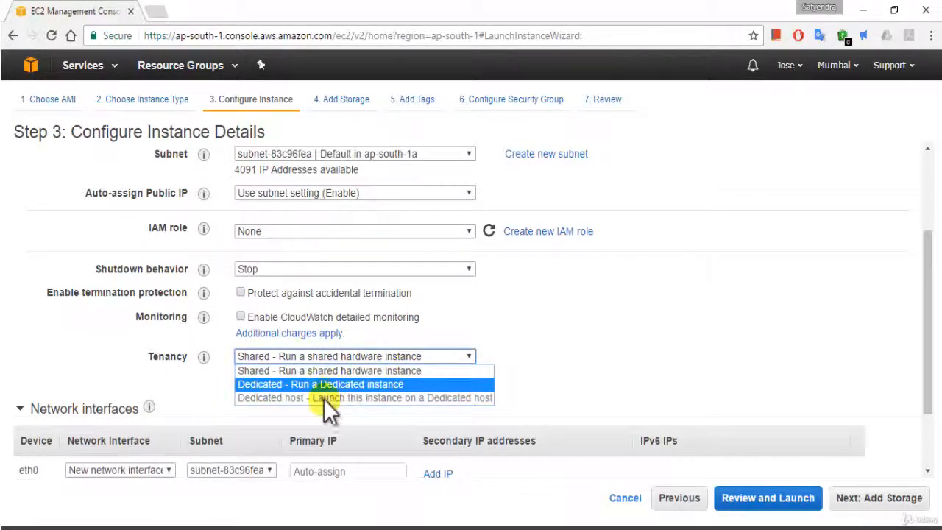
{"action": "left_click", "coordinate": [346, 386]}
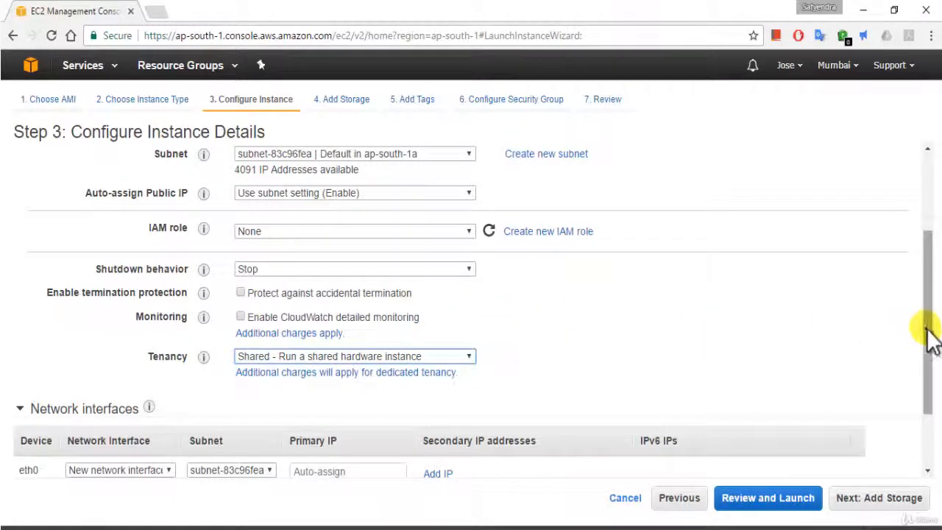
Expand Advanced Details and try user data as text with <powershell> and </powershell> tags separated by an empty line.
{"action": "left_click_drag", "start_coordinate": [931, 337], "coordinate": [931, 395]}
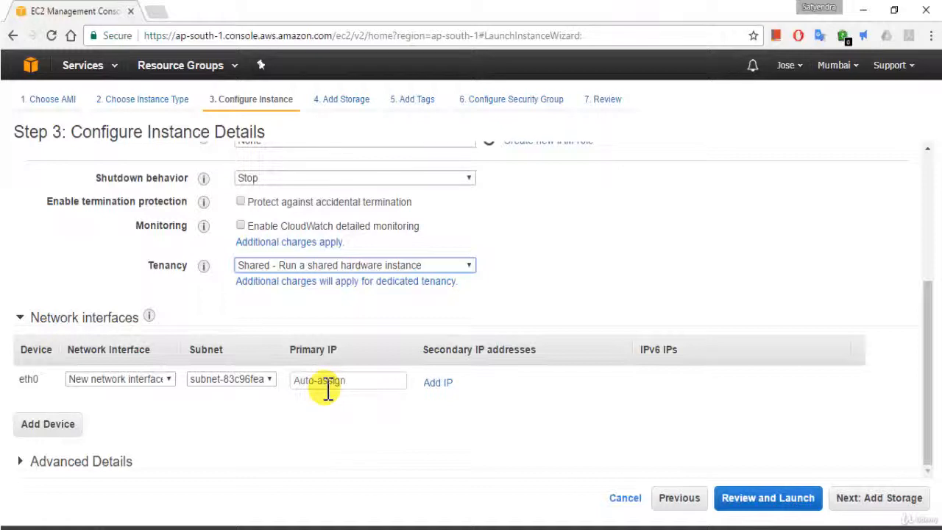
{"action": "left_click", "coordinate": [121, 461]}
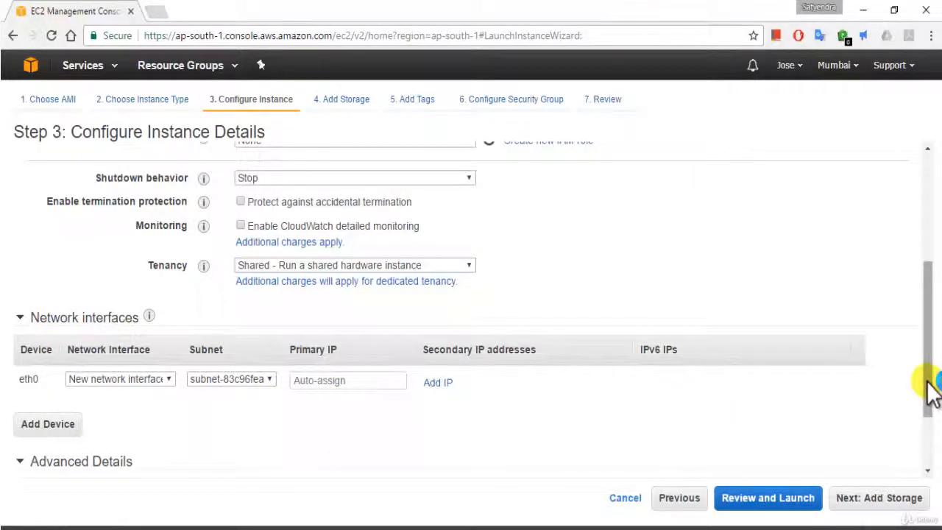
{"action": "left_click_drag", "start_coordinate": [932, 390], "coordinate": [931, 449]}
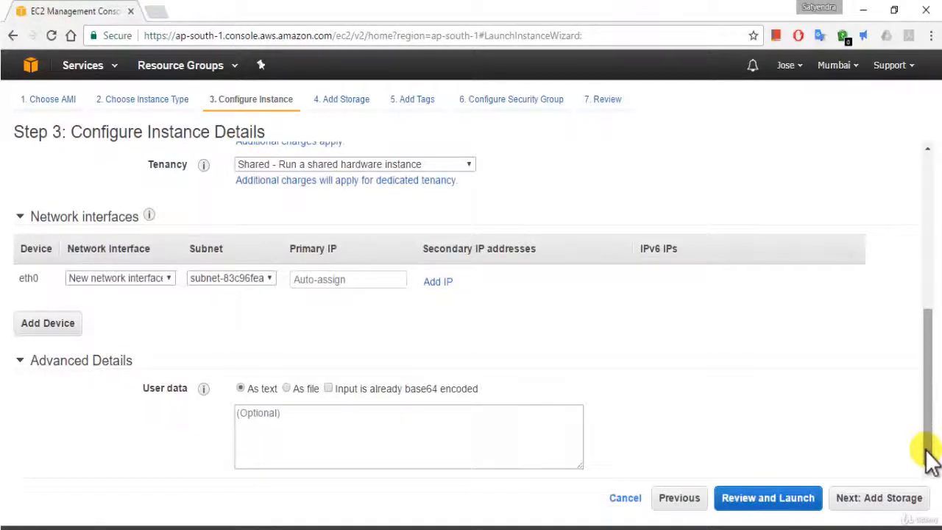
{"action": "left_click", "coordinate": [309, 427]}
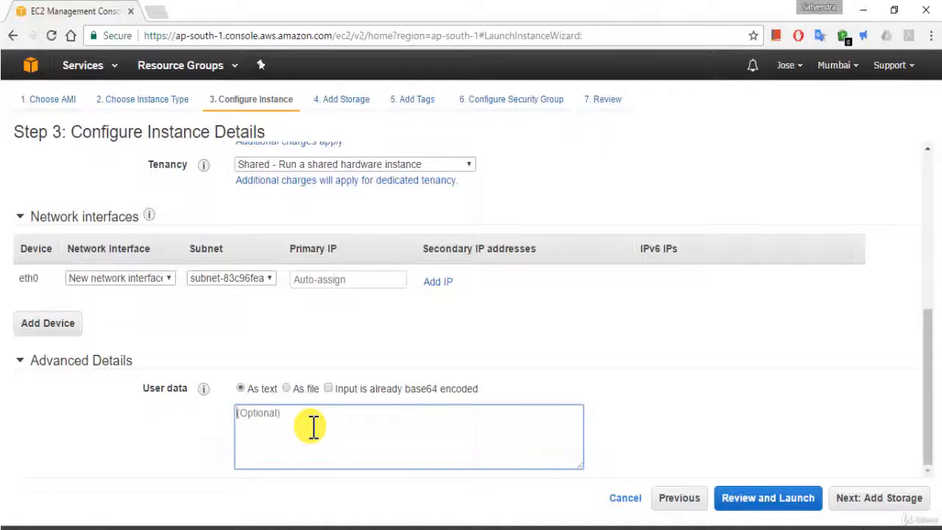
{"action": "type", "text": "<>"}
{"action": "key", "text": "Left"}
{"action": "type", "text": "powershell"}
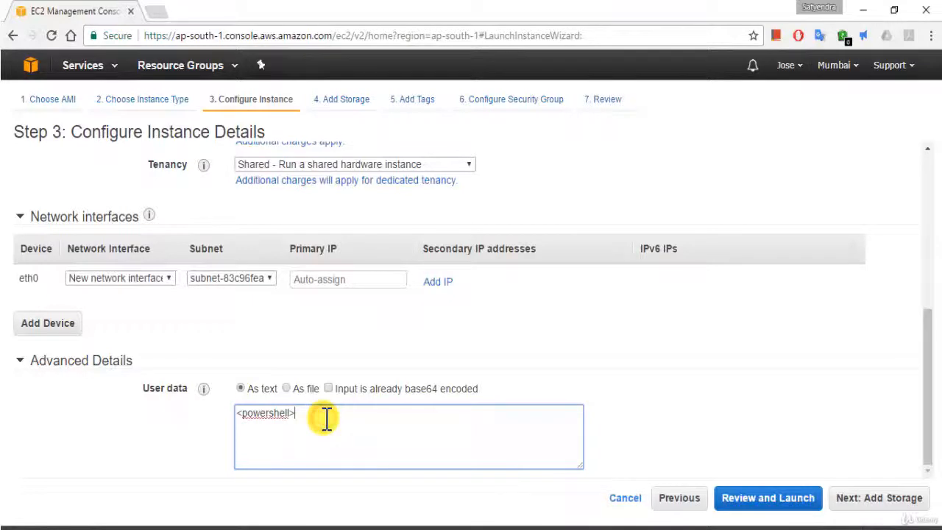
{"action": "key", "text": "Return"}
{"action": "type", "text": "</powershell>"}
{"action": "left_click", "coordinate": [316, 413]}
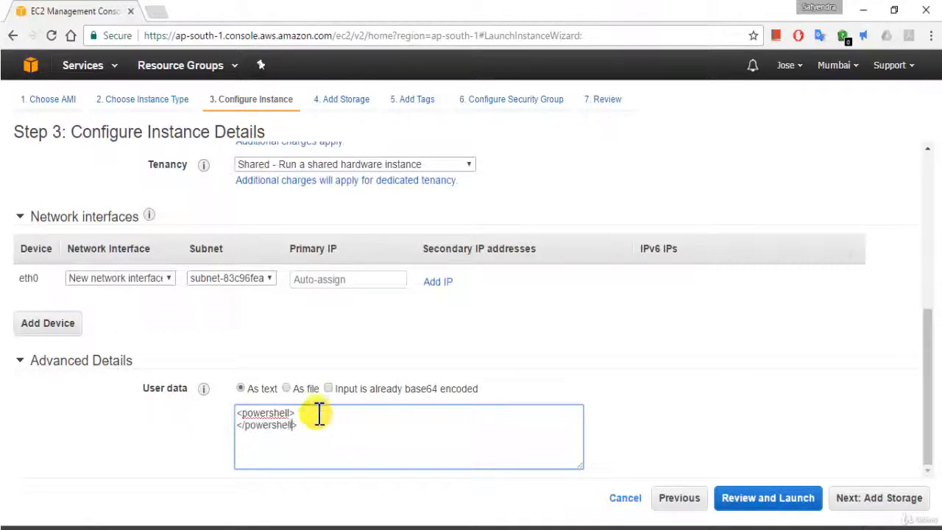
{"action": "key", "text": "Return"}
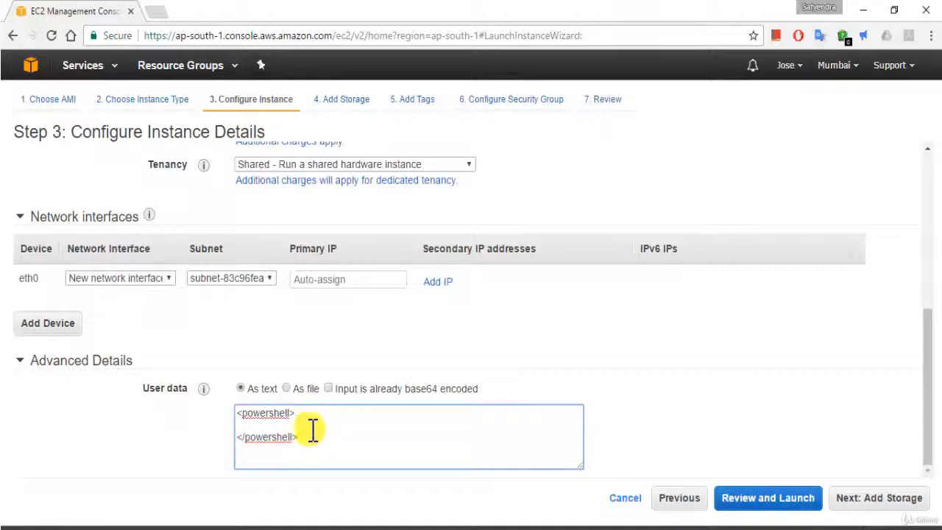
Clear the PowerShell tags from the user data so it is left empty.
{"action": "left_click_drag", "start_coordinate": [309, 444], "coordinate": [240, 413]}
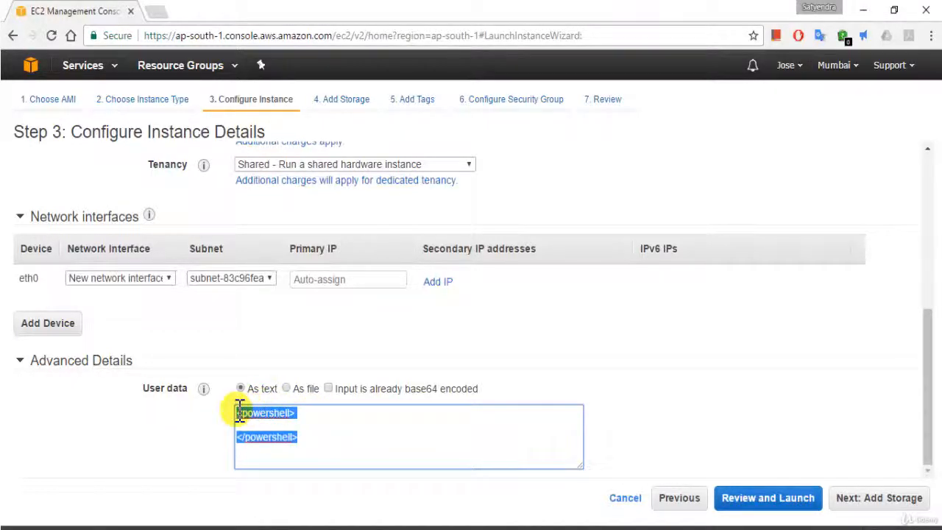
{"action": "key", "text": "BackSpace"}
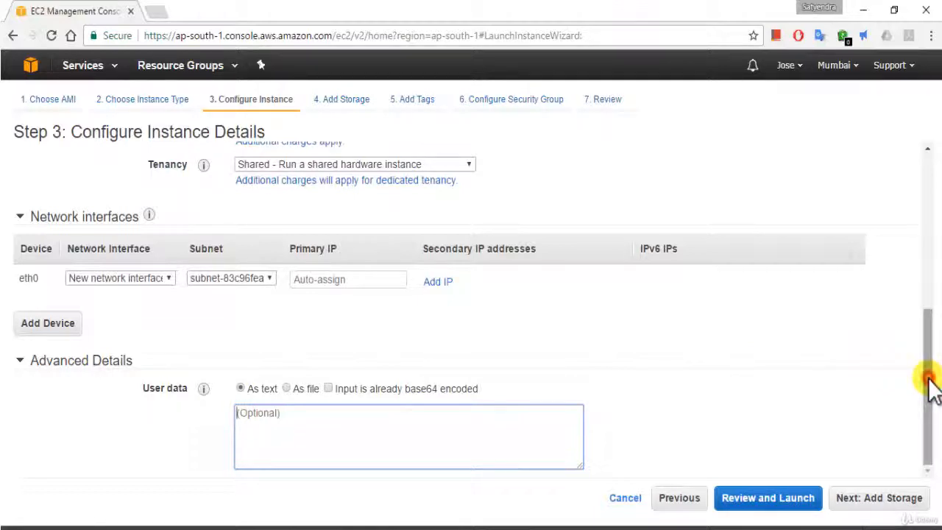
Finish the instance details and proceed to the Add Storage step.
{"action": "scroll", "coordinate": [932, 393], "scroll_direction": "up", "scroll_amount": 1}
{"action": "scroll", "coordinate": [932, 361], "scroll_direction": "down", "scroll_amount": 1}
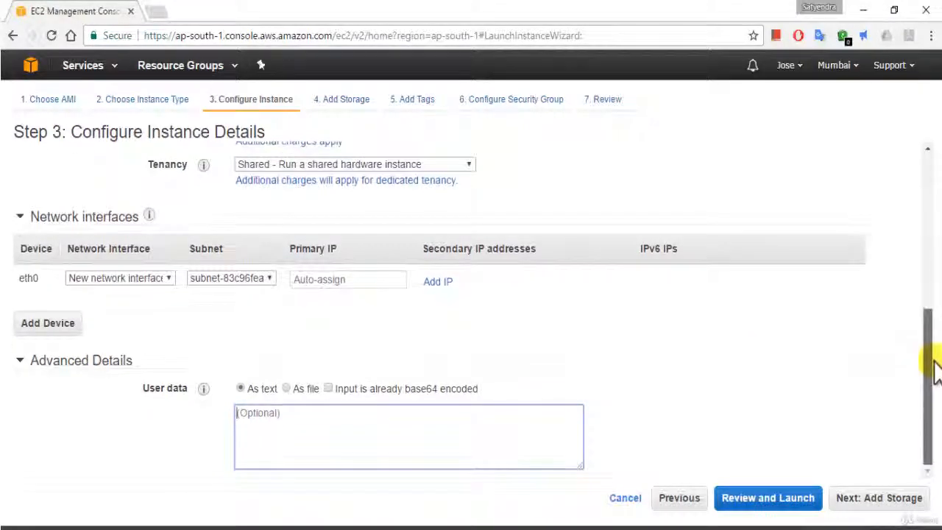
{"action": "scroll", "coordinate": [932, 347], "scroll_direction": "up", "scroll_amount": 5}
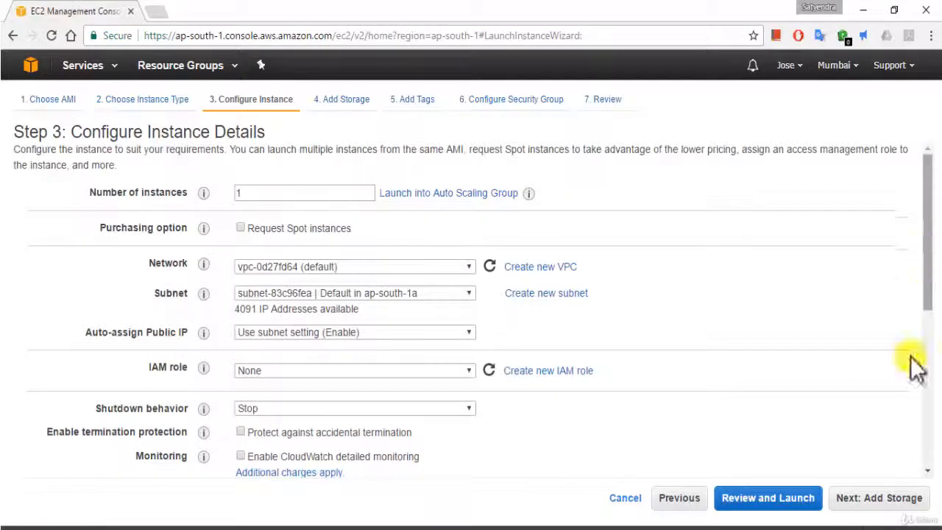
{"action": "left_click", "coordinate": [868, 505]}
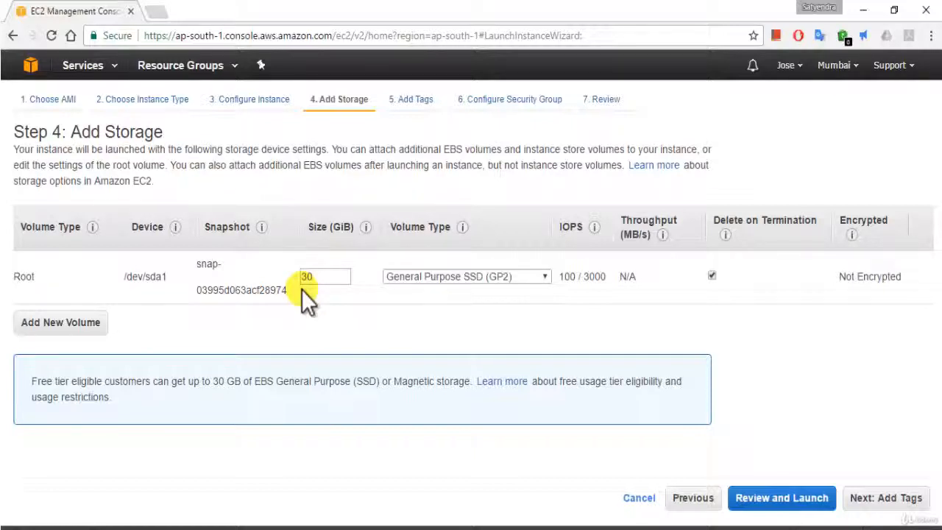
Check the root volume's type options and keep General Purpose SSD (GP2).
{"action": "left_click", "coordinate": [497, 277]}
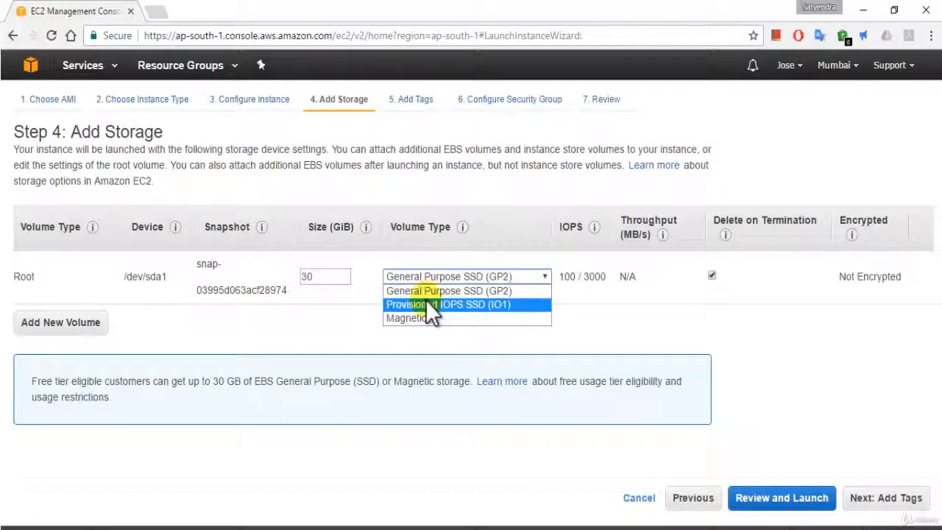
{"action": "left_click", "coordinate": [425, 293]}
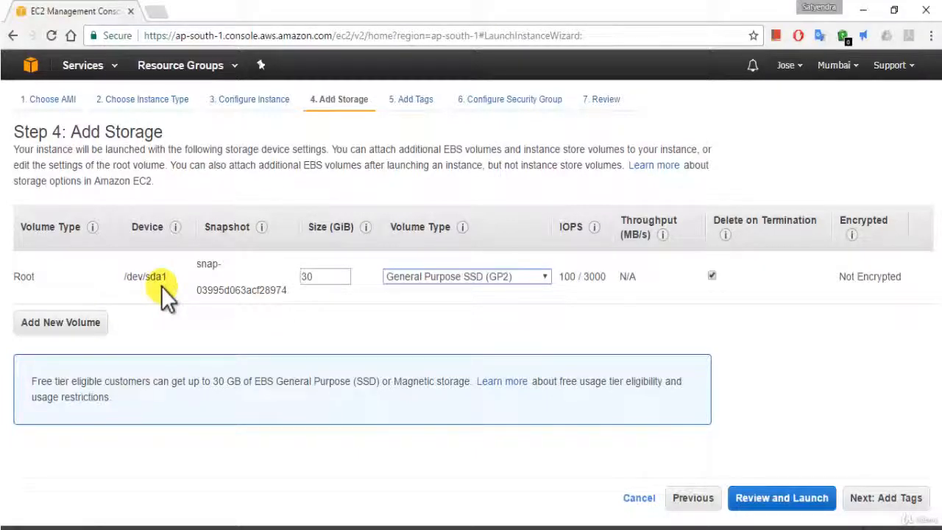
Try Provisioned IOPS SSD (IO1) as the root volume type with 1000 IOPS.
{"action": "mouse_move", "coordinate": [563, 272]}
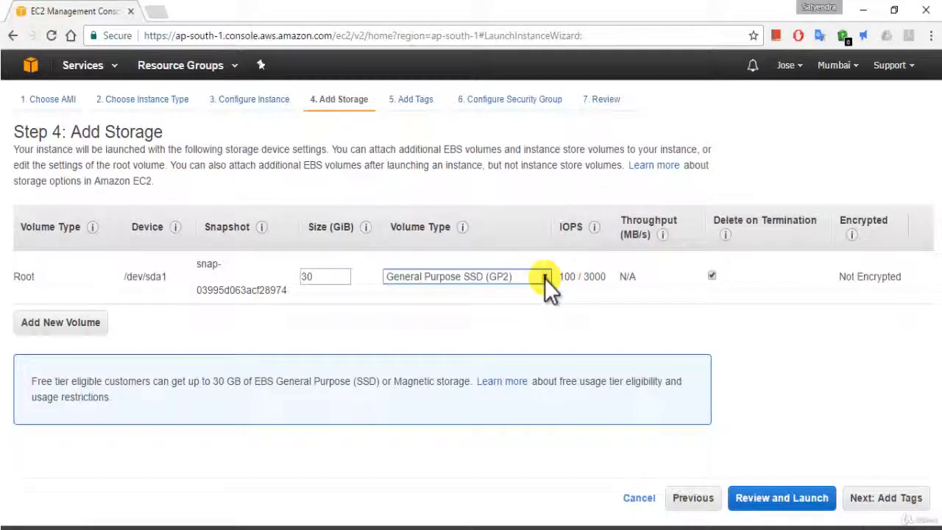
{"action": "left_click", "coordinate": [545, 278]}
{"action": "left_click", "coordinate": [507, 306]}
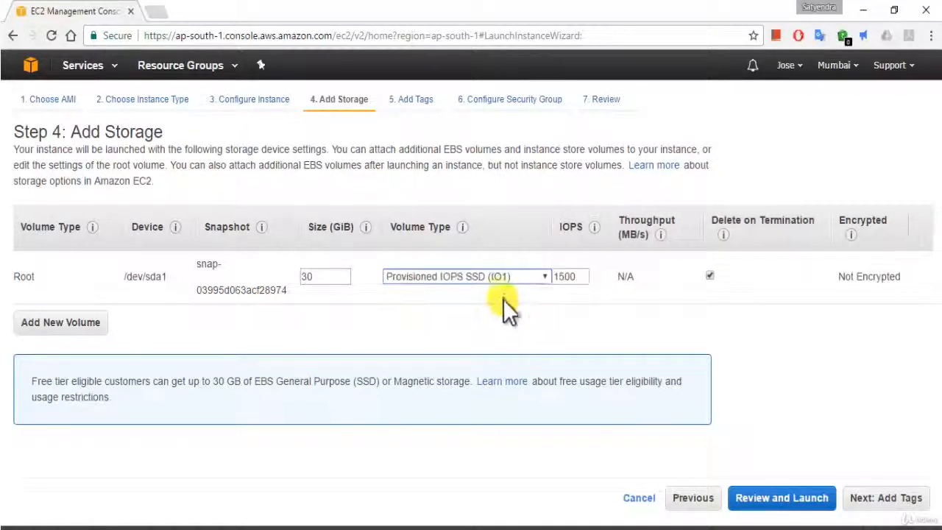
{"action": "double_click", "coordinate": [563, 276]}
{"action": "type", "text": "1000"}
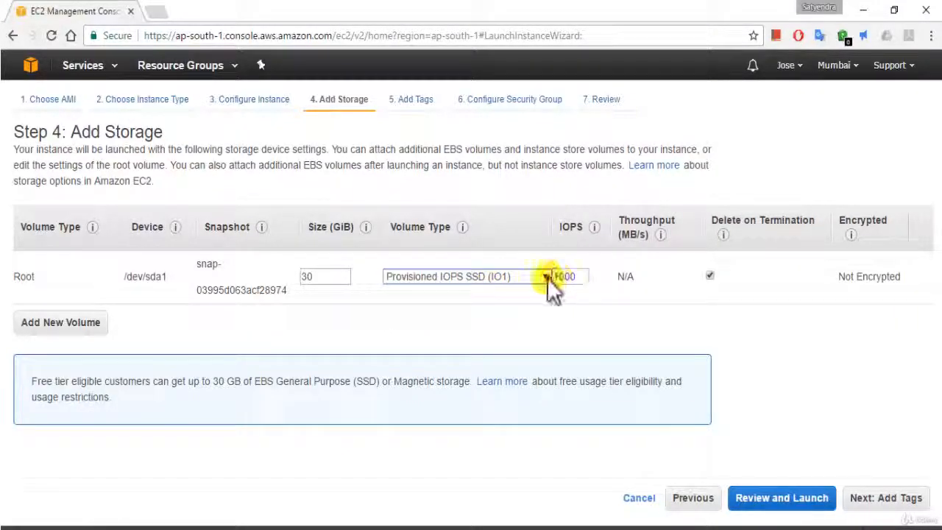
Try Magnetic as the root volume type, then restore General Purpose SSD (GP2).
{"action": "left_click", "coordinate": [547, 277]}
{"action": "left_click", "coordinate": [473, 318]}
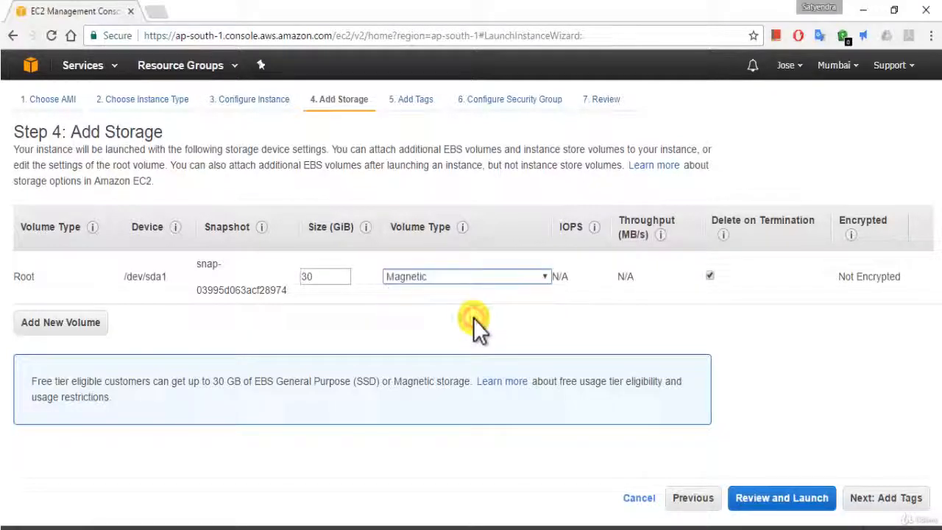
{"action": "left_click", "coordinate": [545, 279]}
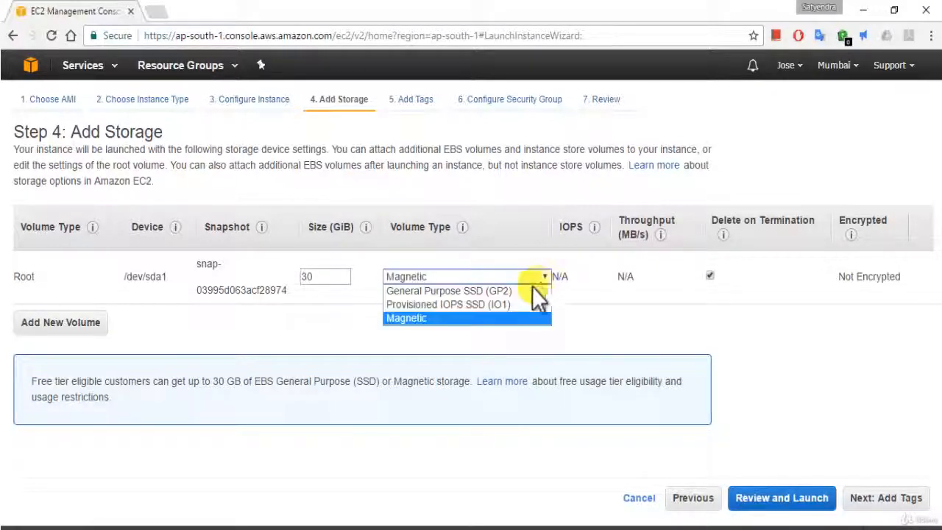
{"action": "left_click", "coordinate": [497, 293]}
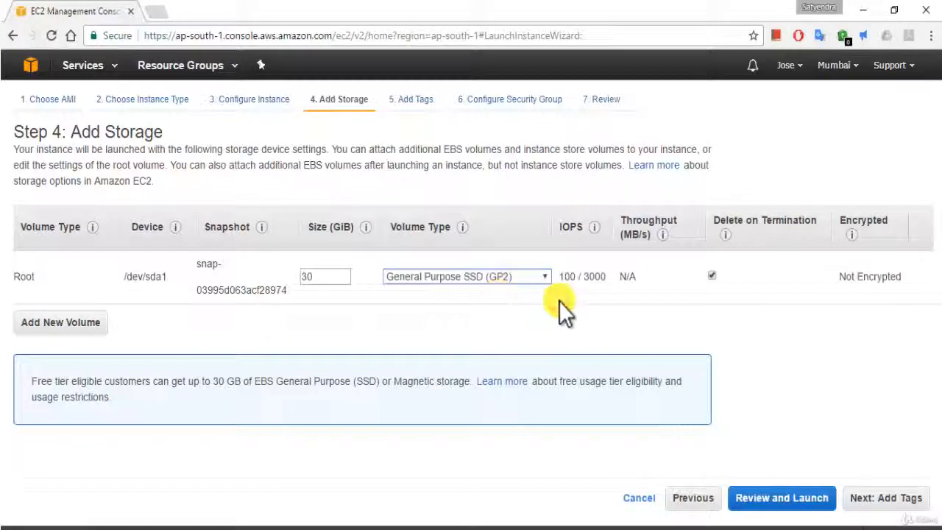